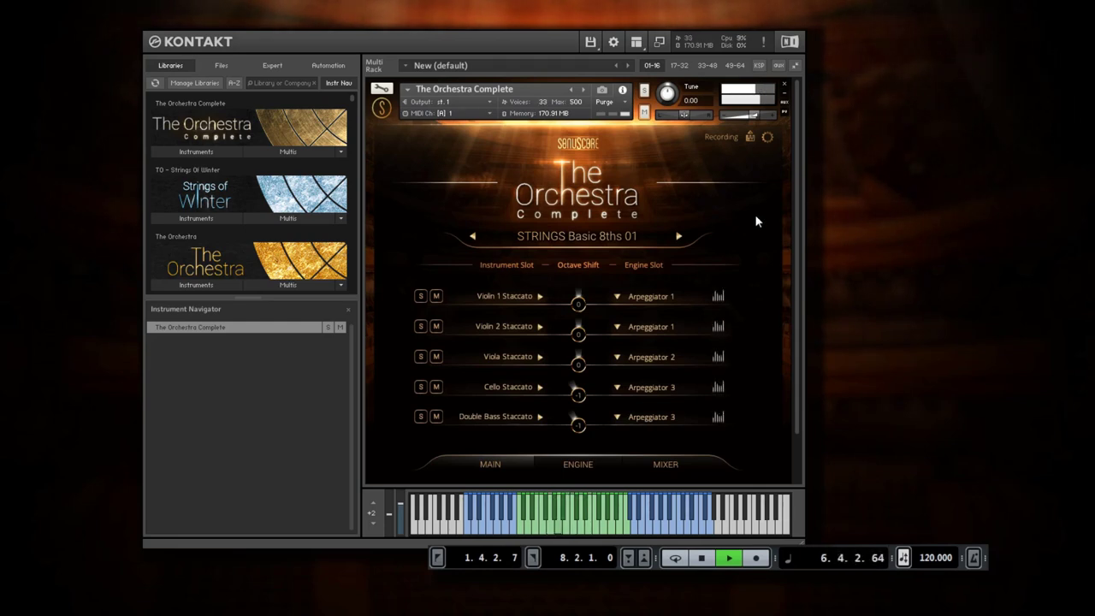
# Step: Stop playback, place the exported STRINGS Basic 8ths 01 MIDI parts on separate tracks at bar 13, and play the project
pyautogui.press('space')
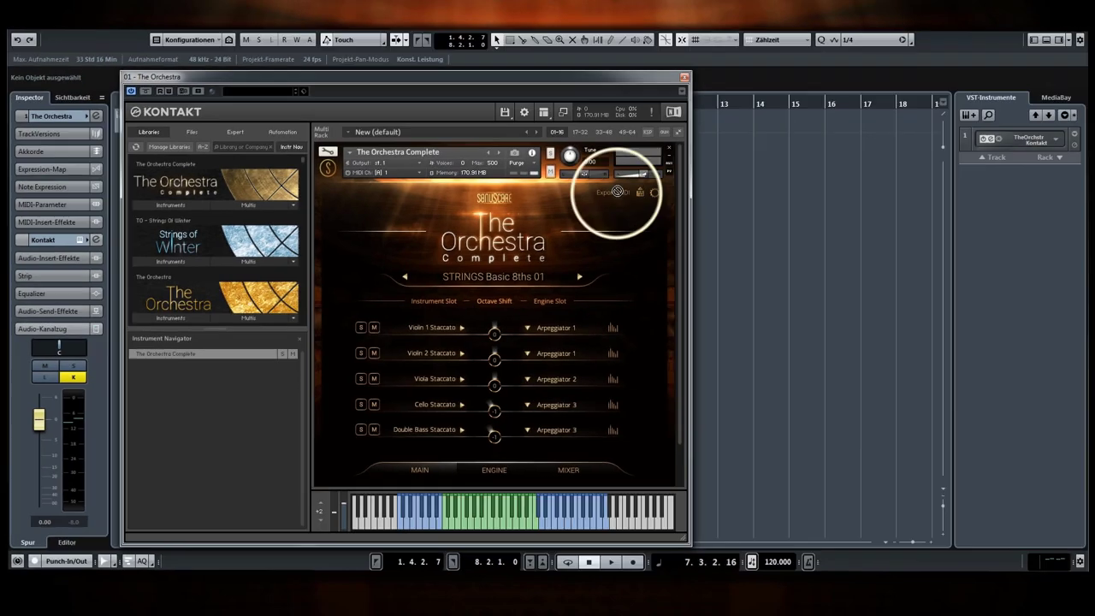
pyautogui.moveTo(752, 163); pyautogui.dragTo(718, 142)
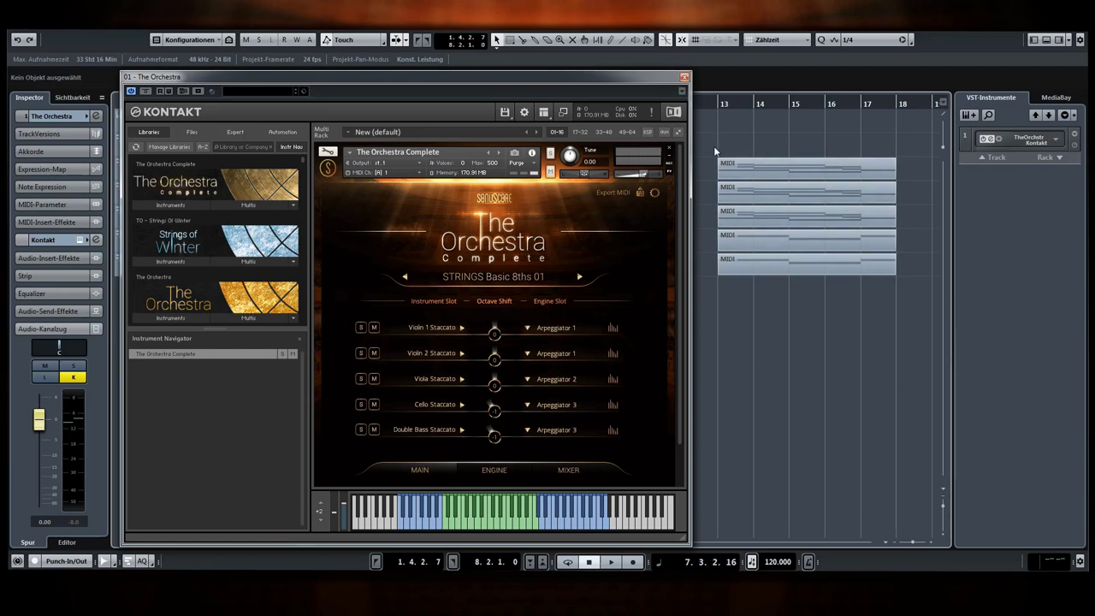
pyautogui.moveTo(717, 152); pyautogui.dragTo(770, 288)
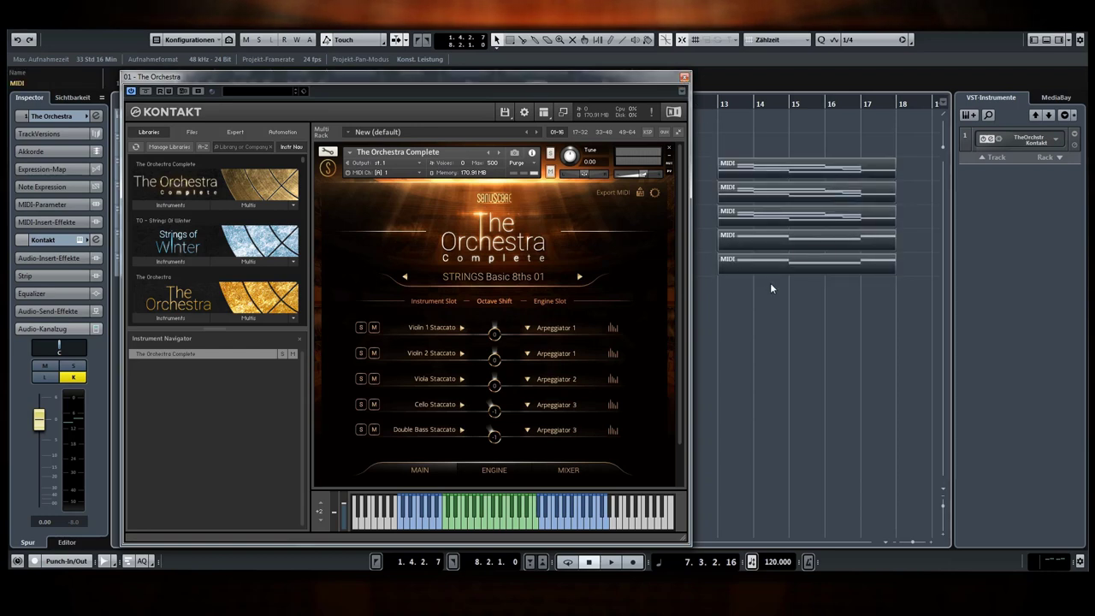
pyautogui.click(771, 289)
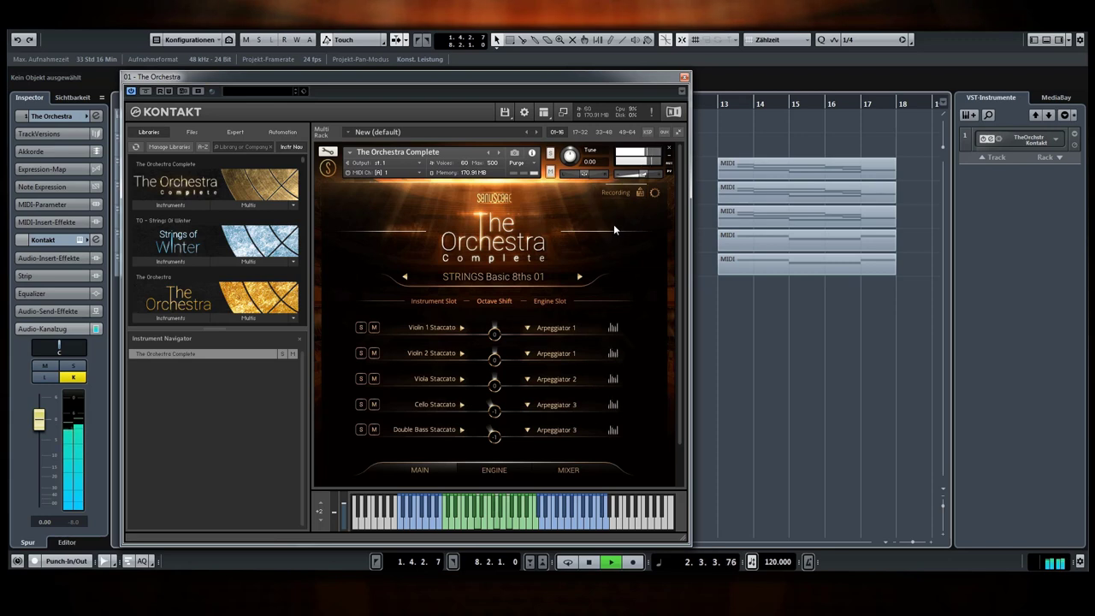
pyautogui.press('space')
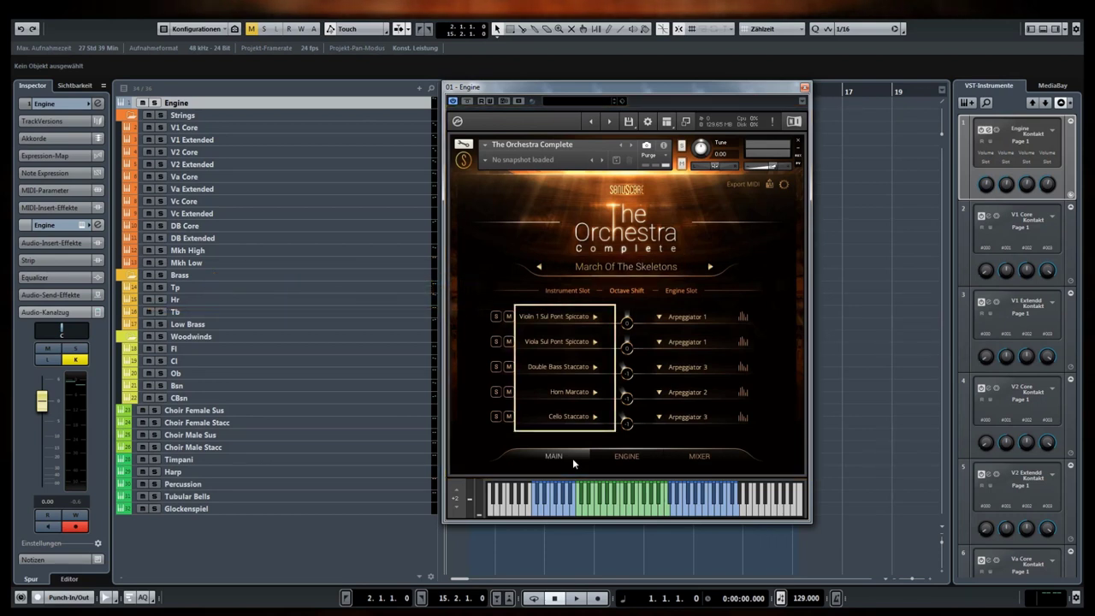
# Step: Record a March Of The Skeletons performance on the Engine track, move the plug-in window aside and return to the project start
pyautogui.press('KP_Multiply')
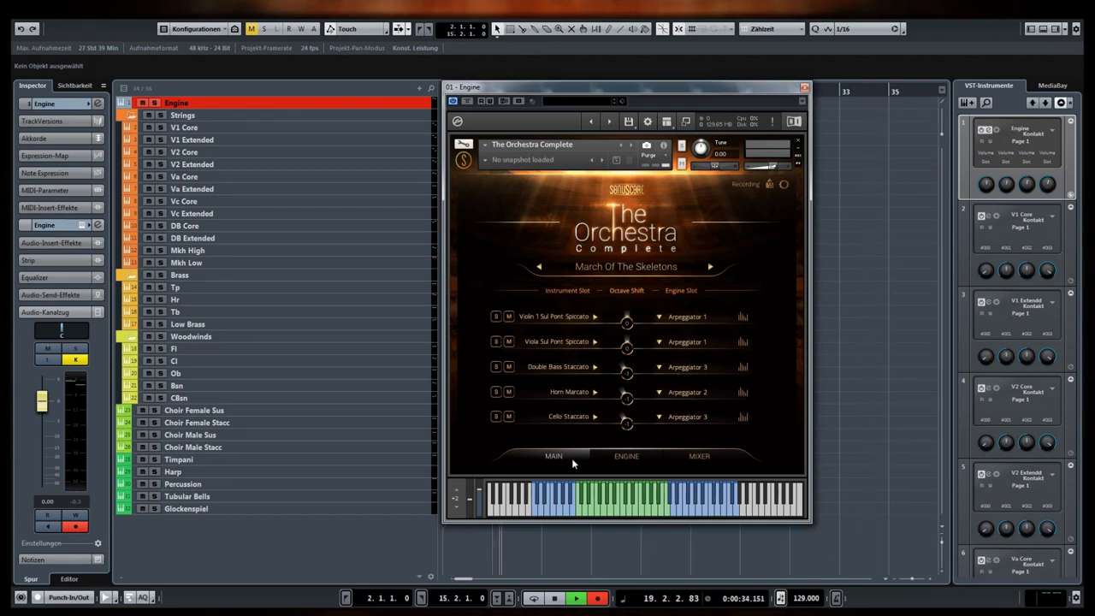
pyautogui.press('space')
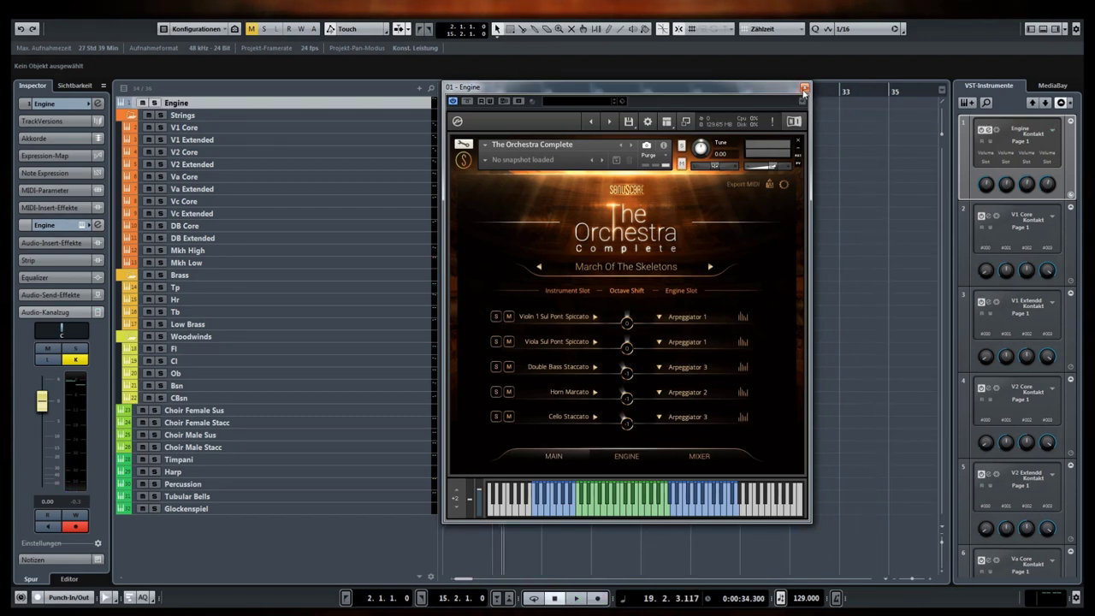
pyautogui.moveTo(805, 93); pyautogui.dragTo(925, 82)
pyautogui.press('Home')
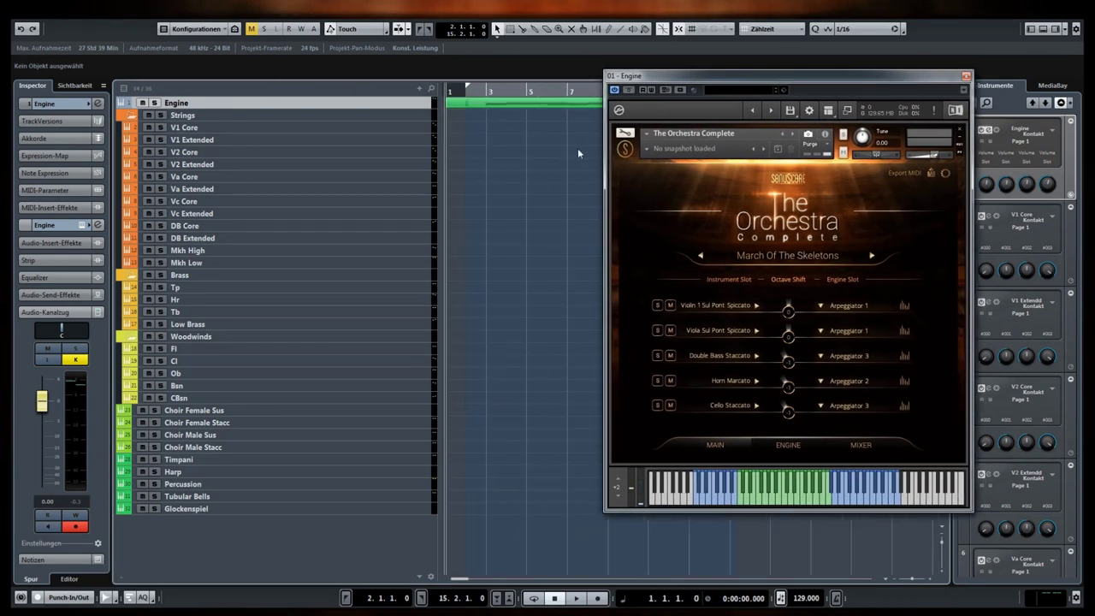
# Step: Distribute the exported MIDI parts to the V2 Extended, Va Extended, Vc Core, DB Core and Hr tracks and play them back
pyautogui.moveTo(658, 85); pyautogui.dragTo(751, 81)
pyautogui.click(1006, 172)
pyautogui.moveTo(1005, 171); pyautogui.dragTo(483, 154)
pyautogui.doubleClick(525, 224)
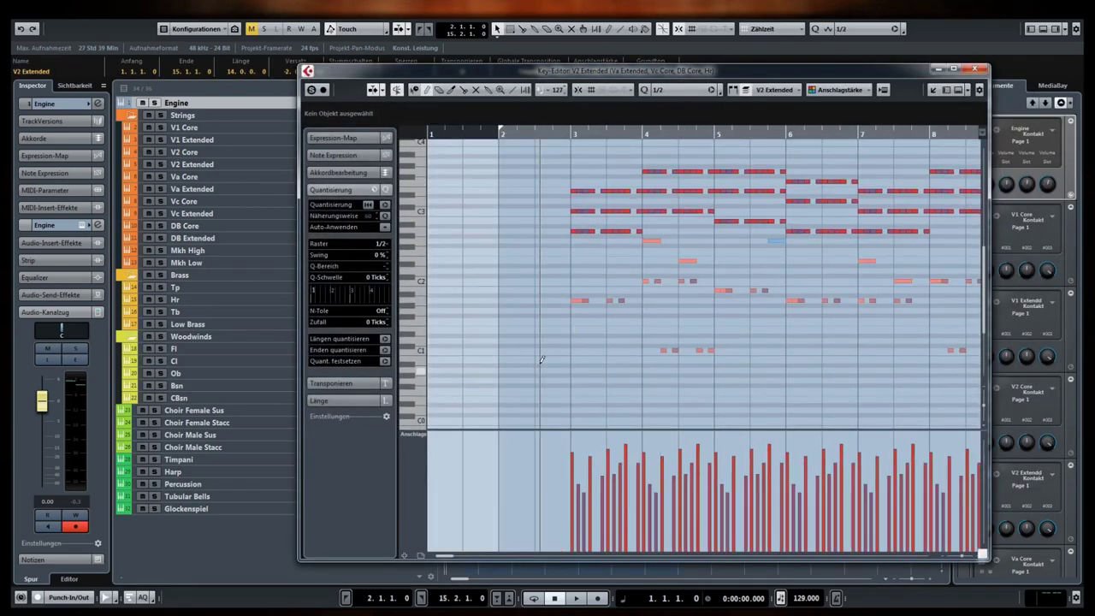
pyautogui.scroll(-2, 531, 352)
pyautogui.click(532, 351)
pyautogui.click(538, 362)
pyautogui.press('Escape')
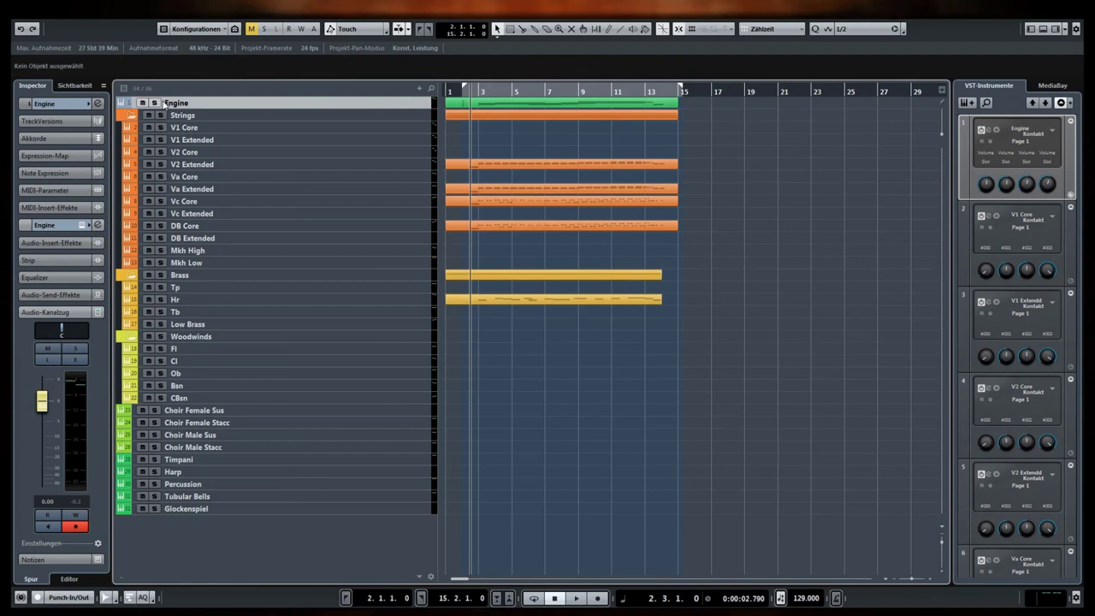
pyautogui.press('space')
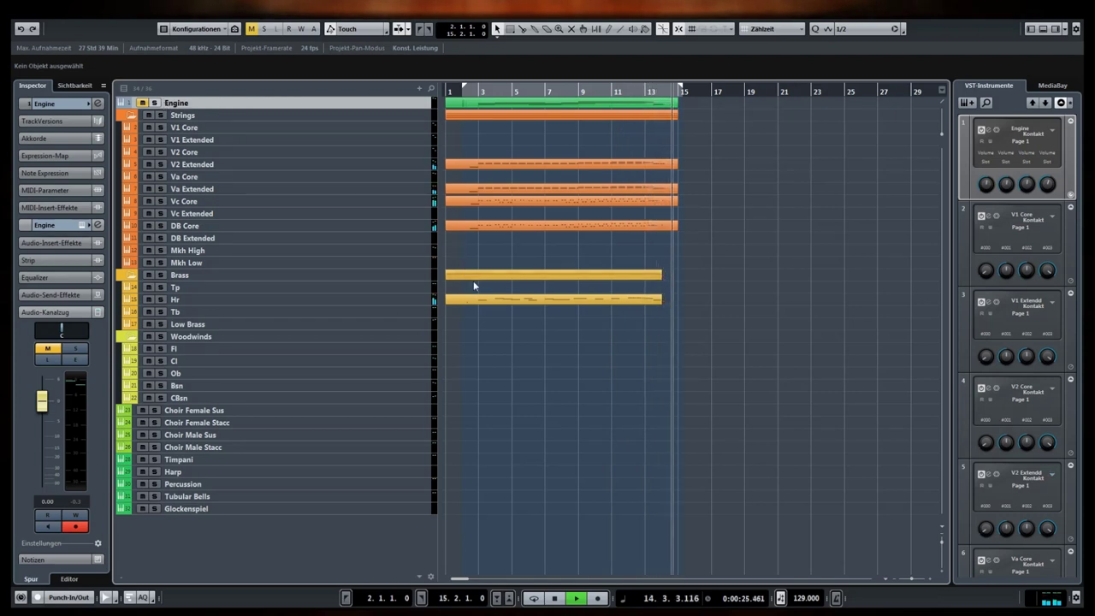
# Step: Lengthen the Hr part to end at bar 16.3 and rewrite its melody in the Key Editor by moving and adding notes
pyautogui.moveTo(657, 300); pyautogui.dragTo(702, 301)
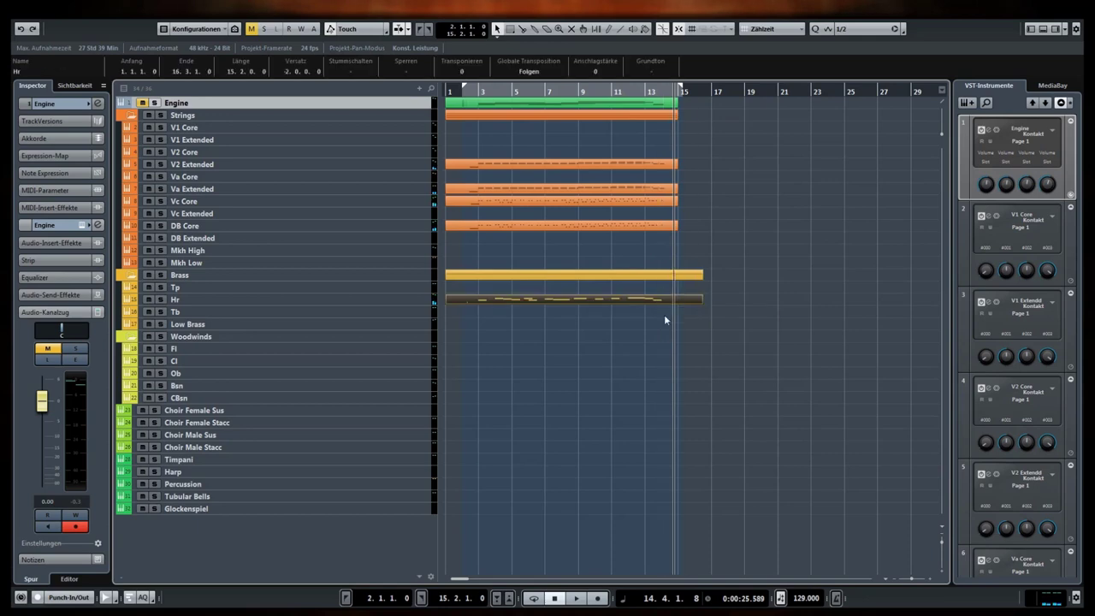
pyautogui.doubleClick(599, 301)
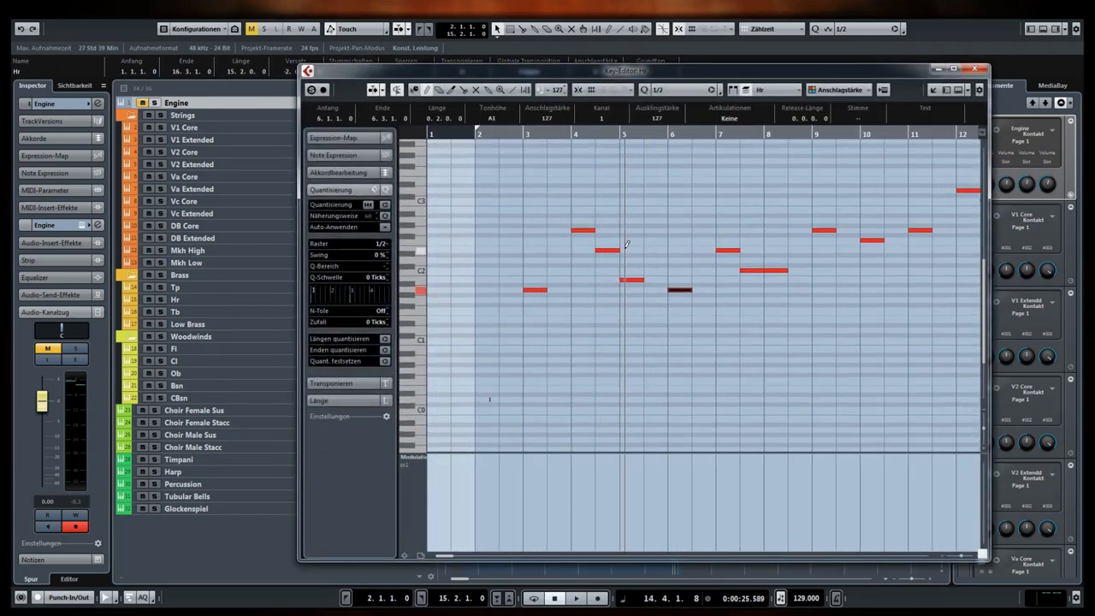
pyautogui.click(646, 271)
pyautogui.moveTo(679, 290); pyautogui.dragTo(701, 259)
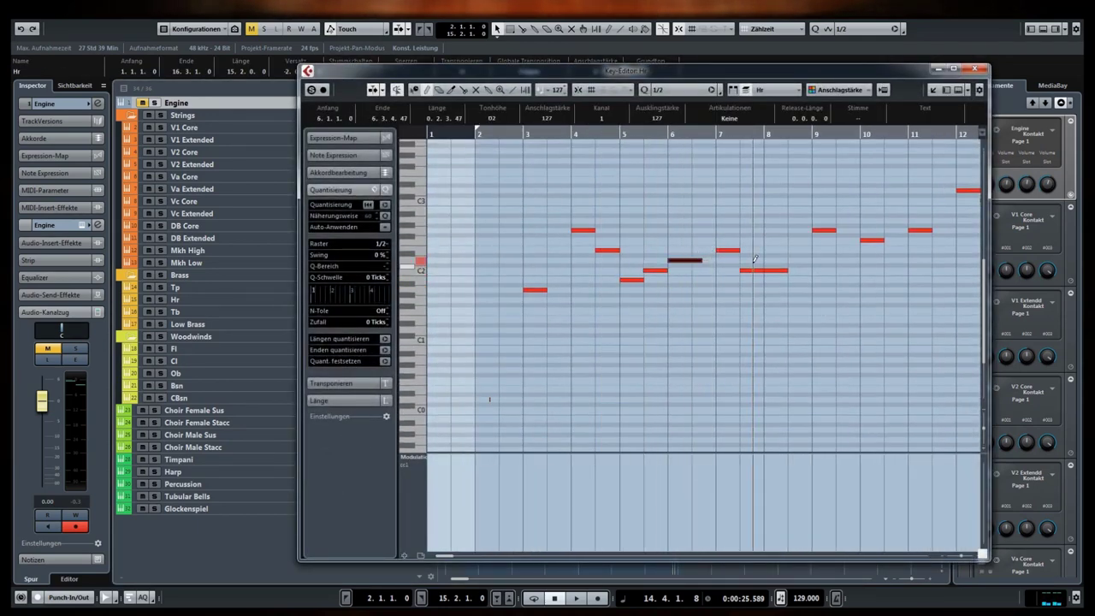
pyautogui.moveTo(778, 270); pyautogui.dragTo(823, 210)
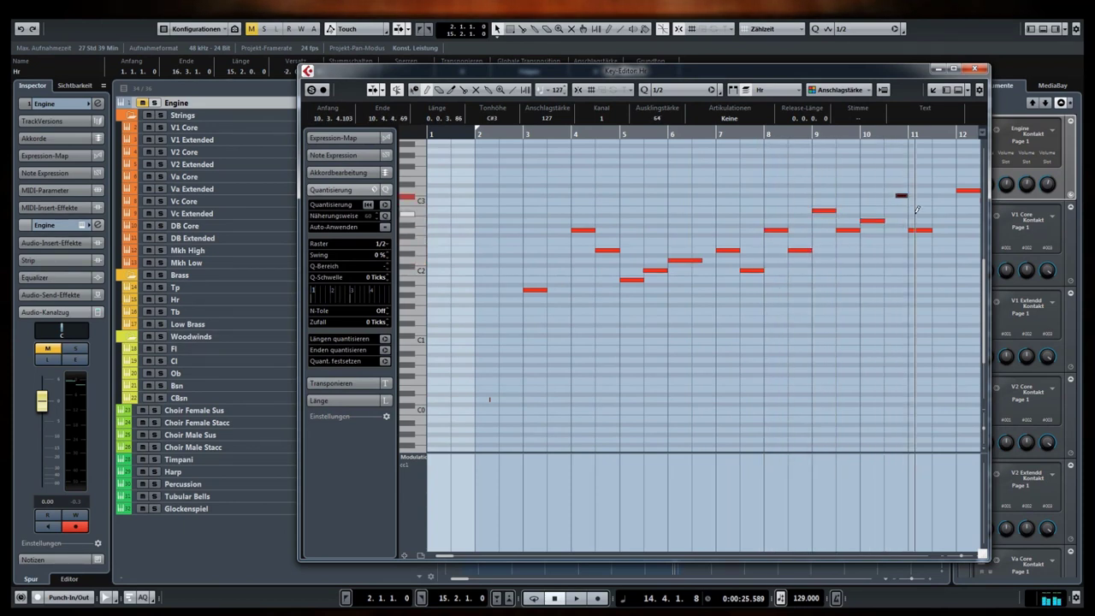
pyautogui.moveTo(905, 196); pyautogui.dragTo(918, 210)
pyautogui.click(935, 229)
# Step: Set the quantize grid to 1/4 and add low keyswitch notes before bar 3 and around bar 11 in the Hr part
pyautogui.scroll(-1, 704, 93)
pyautogui.rightClick(539, 432)
pyautogui.click(558, 438)
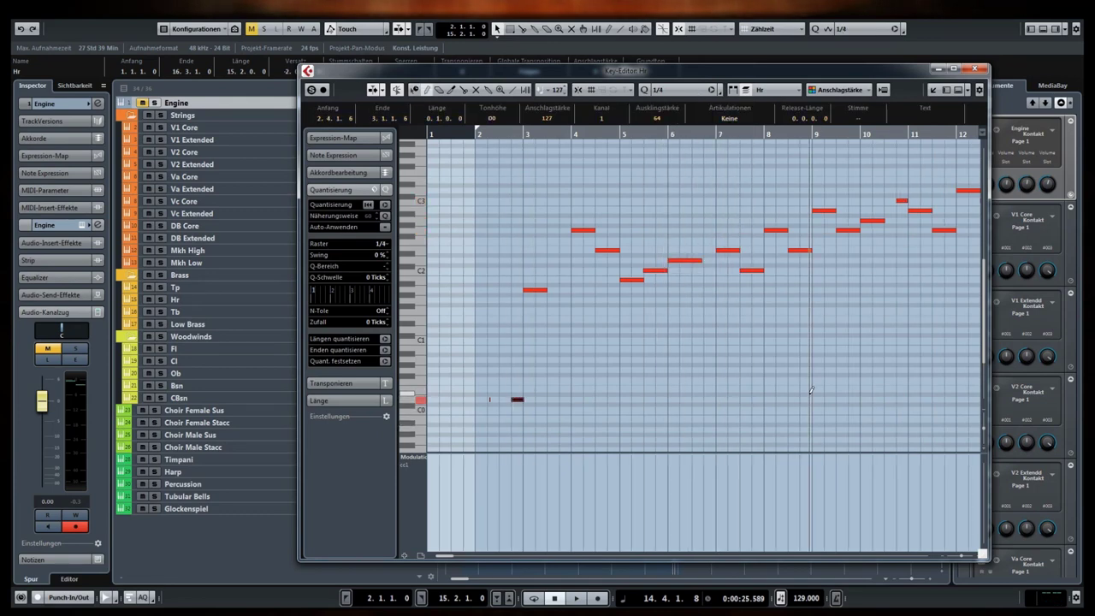
pyautogui.click(513, 394)
pyautogui.hscroll(2, 651, 376)
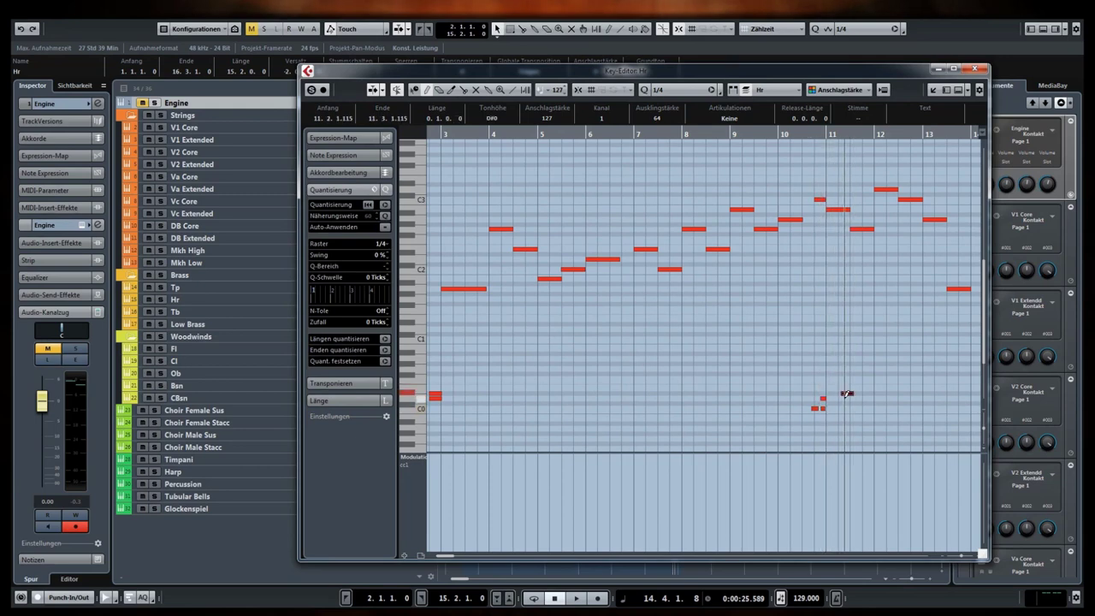
pyautogui.click(846, 399)
pyautogui.hscroll(-1, 635, 385)
# Step: Draw swelling modulation (CC1) curves beneath the melody across the Hr part
pyautogui.moveTo(484, 549)
pyautogui.mouseDown()
pyautogui.moveTo(631, 455)
pyautogui.moveTo(691, 547)
pyautogui.moveTo(778, 457)
pyautogui.moveTo(631, 546)
pyautogui.moveTo(733, 479)
pyautogui.mouseUp()
pyautogui.hscroll(1, 632, 546)
pyautogui.moveTo(733, 479); pyautogui.dragTo(856, 547)
pyautogui.hscroll(-3, 770, 514)
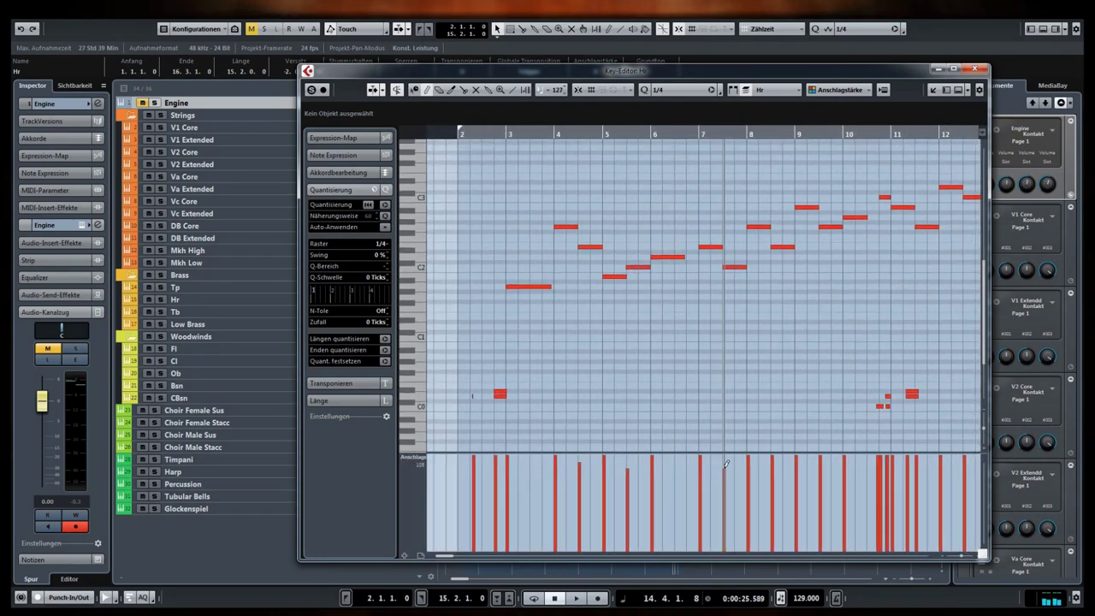
pyautogui.hscroll(5, 613, 471)
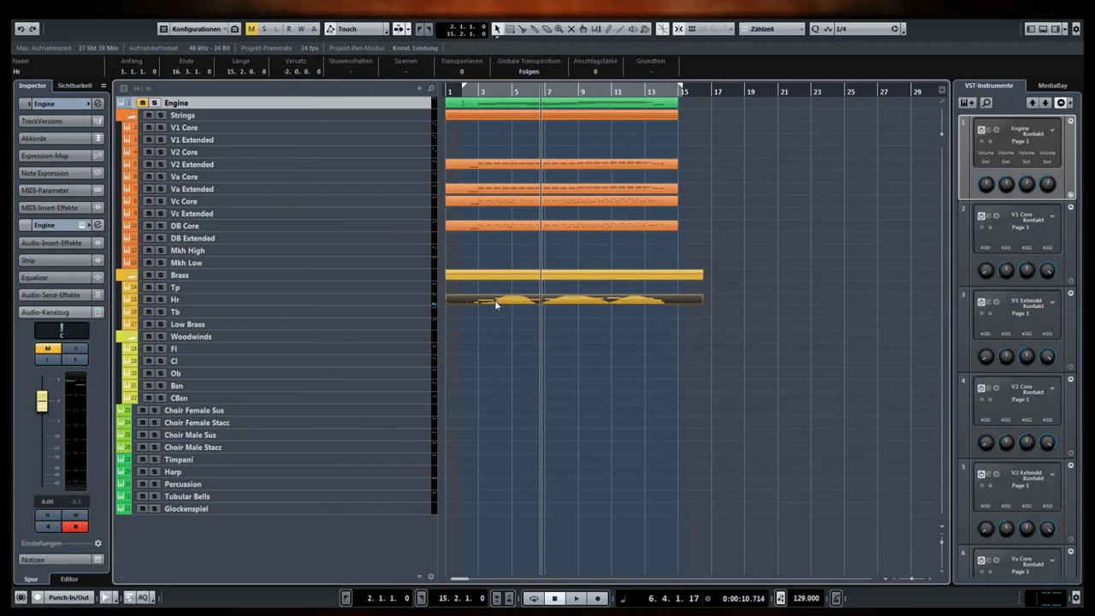
# Step: Copy the Hr part to the Tb track and play the arrangement from bar 2
pyautogui.moveTo(494, 301); pyautogui.dragTo(492, 313)
pyautogui.click(474, 127)
pyautogui.click(467, 92)
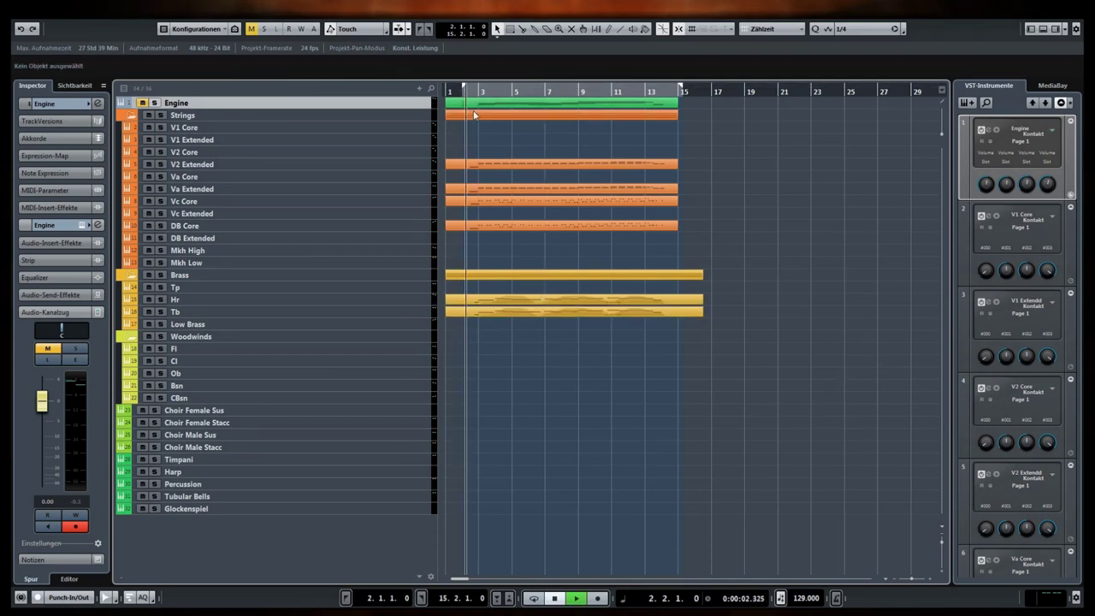
pyautogui.press('space')
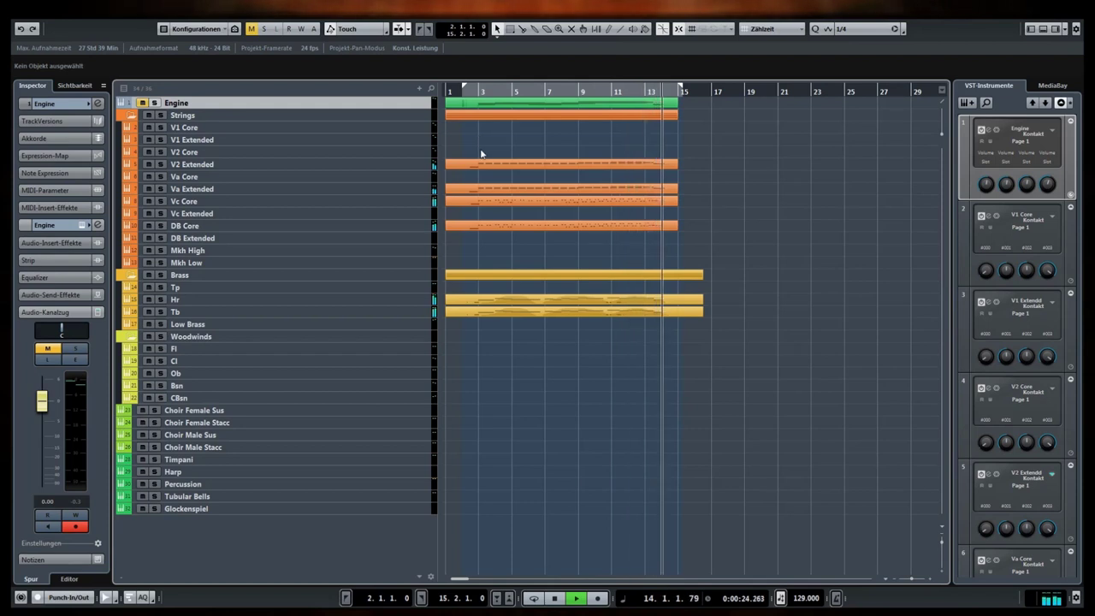
pyautogui.press('space')
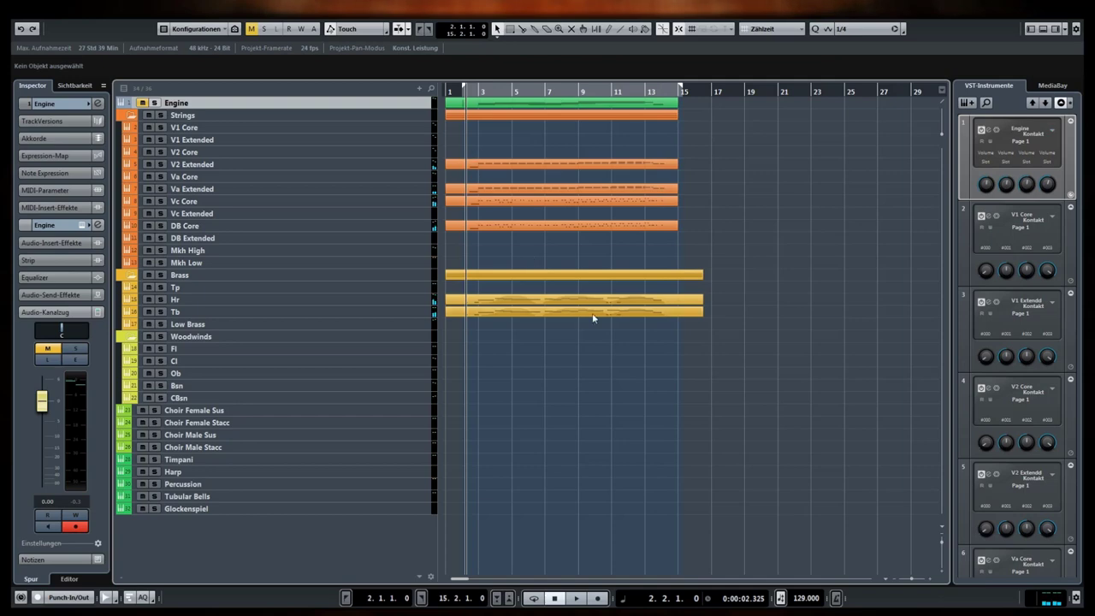
# Step: Copy the V2 Extended part to V1 Core with a D0 keyswitch note, and copy that part to V2 Core
pyautogui.click(502, 166)
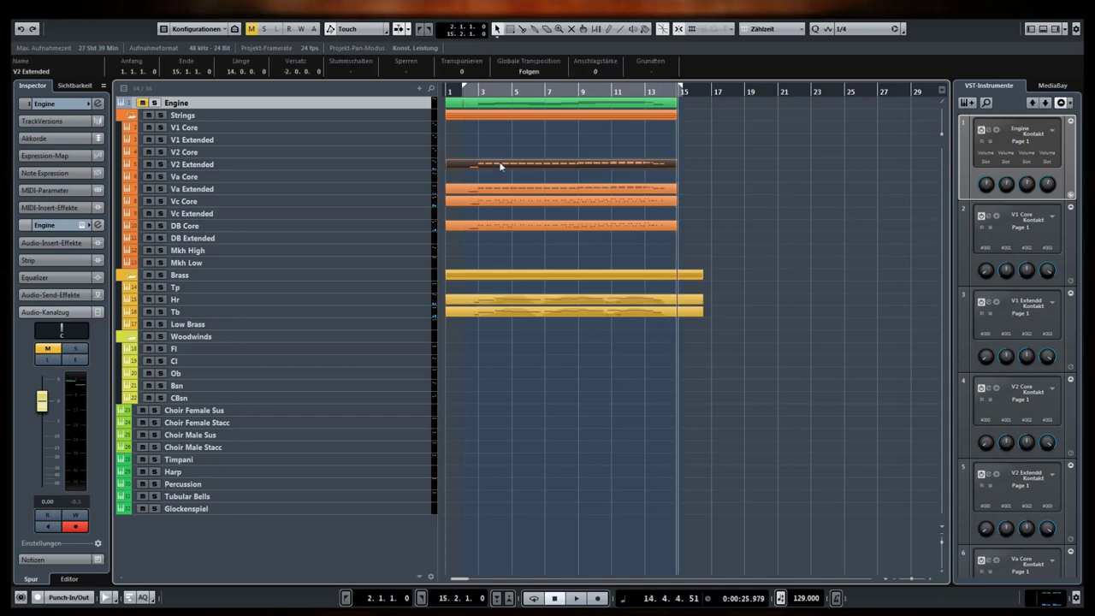
pyautogui.moveTo(499, 162); pyautogui.dragTo(484, 127)
pyautogui.doubleClick(485, 130)
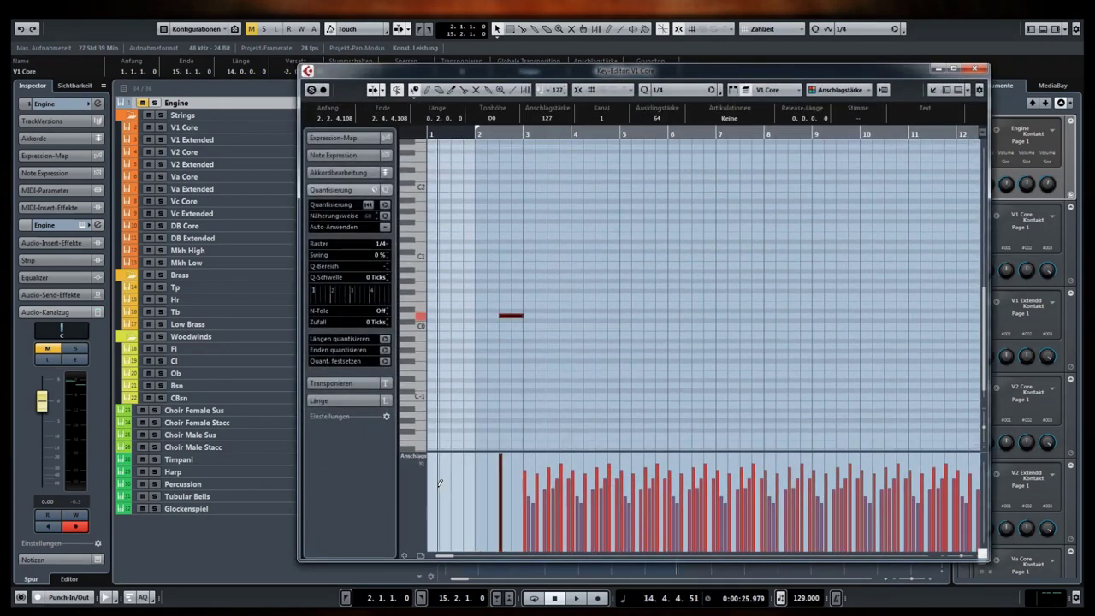
pyautogui.click(976, 70)
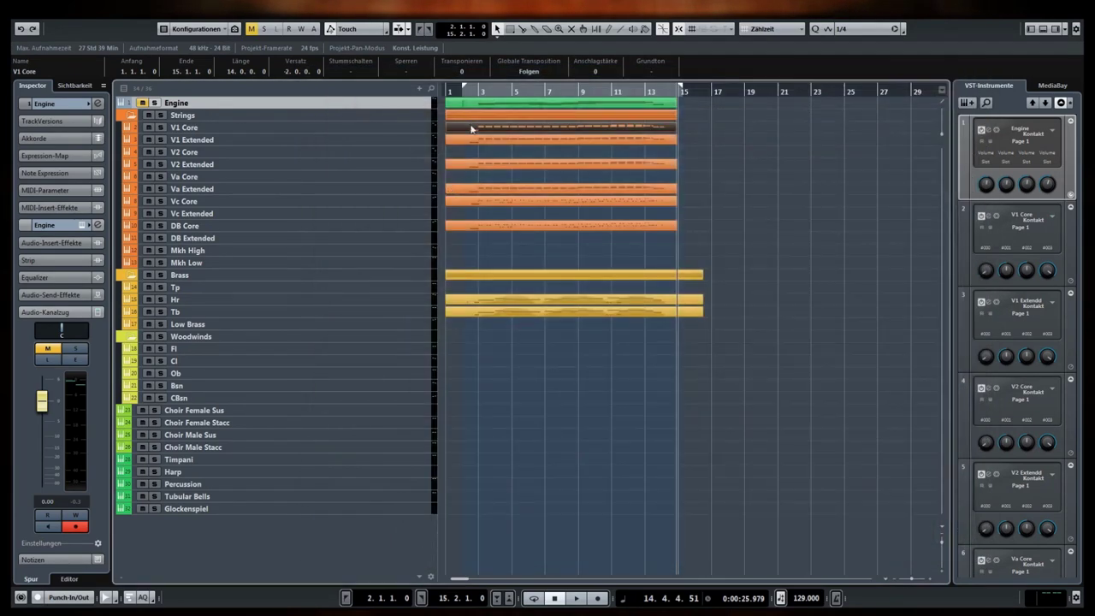
pyautogui.moveTo(470, 130); pyautogui.dragTo(466, 152)
# Step: Copy the violin part to the Tp track and reduce all its note velocities, shaping a gradual rise toward the end
pyautogui.moveTo(465, 152); pyautogui.dragTo(479, 289)
pyautogui.doubleClick(479, 289)
pyautogui.hotkey('ctrl', 'a')
pyautogui.scroll(-1, 454, 433)
pyautogui.hscroll(-2, 479, 435)
pyautogui.scroll(-1, 541, 444)
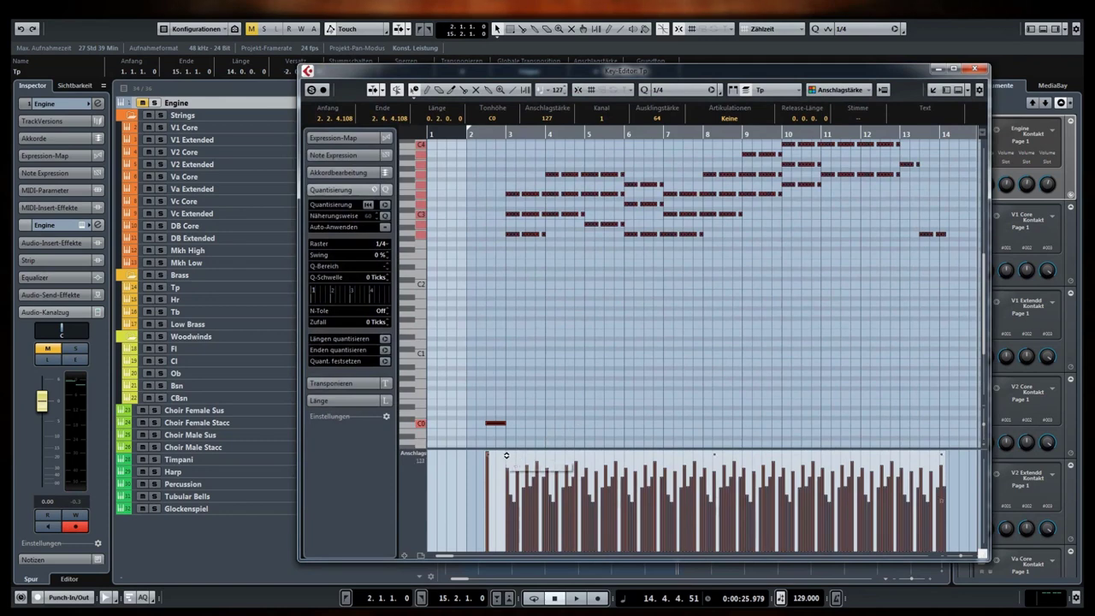
pyautogui.moveTo(488, 455); pyautogui.dragTo(474, 471)
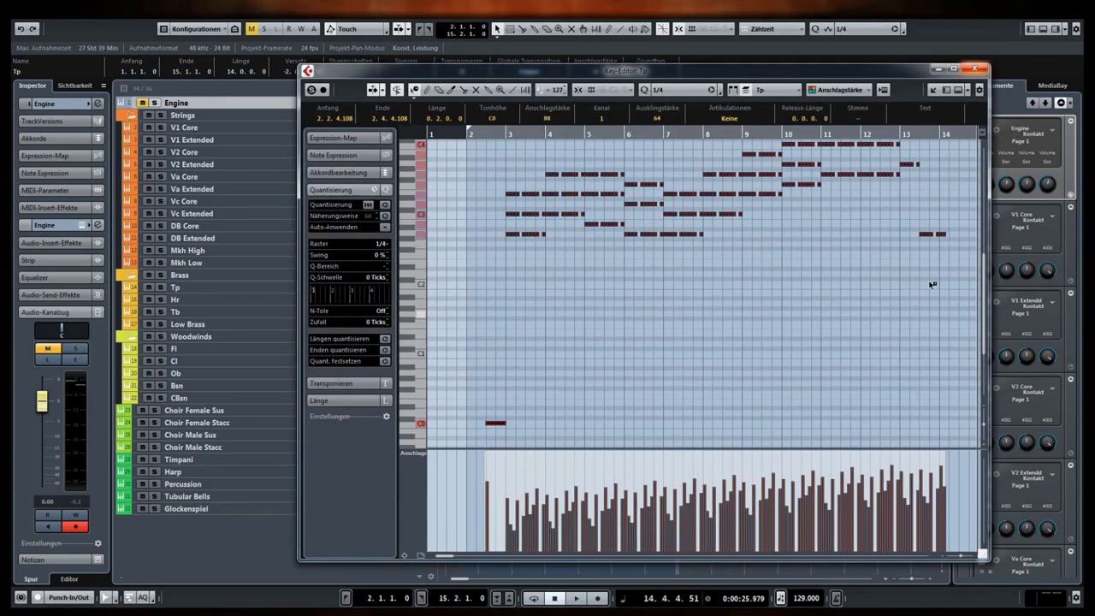
pyautogui.click(981, 70)
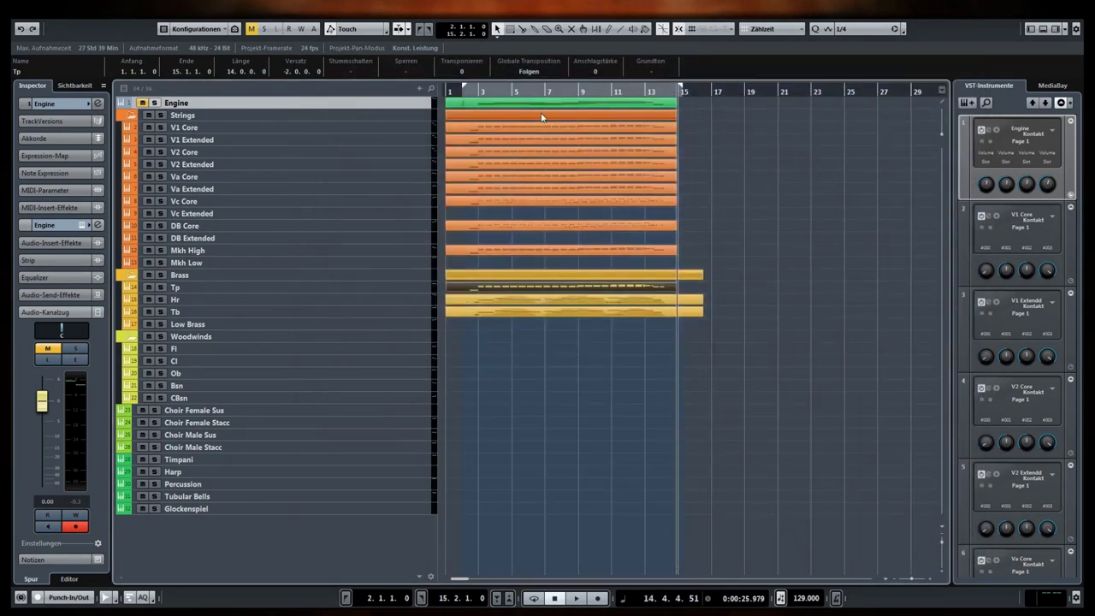
# Step: Copy the V1 Extended part to the Fl track and edit its chord notes in the Key Editor
pyautogui.click(462, 105)
pyautogui.moveTo(498, 137); pyautogui.dragTo(489, 352)
pyautogui.doubleClick(498, 349)
pyautogui.moveTo(511, 246); pyautogui.dragTo(544, 248)
pyautogui.moveTo(549, 229)
pyautogui.mouseDown()
pyautogui.moveTo(702, 248)
pyautogui.moveTo(817, 200)
pyautogui.moveTo(896, 188)
pyautogui.mouseUp()
pyautogui.click(975, 69)
# Step: Thin out the Cl part by deleting groups of chord notes in the Key Editor
pyautogui.doubleClick(498, 361)
pyautogui.press('Delete')
pyautogui.moveTo(546, 183); pyautogui.dragTo(741, 193)
pyautogui.press('Delete')
pyautogui.moveTo(741, 163); pyautogui.dragTo(772, 174)
pyautogui.moveTo(934, 152); pyautogui.dragTo(820, 144)
pyautogui.press('Delete')
pyautogui.click(974, 70)
# Step: Copy the Fl part to the Ob track and play back the arrangement
pyautogui.doubleClick(471, 349)
pyautogui.press('Return')
pyautogui.moveTo(485, 349); pyautogui.dragTo(488, 375)
pyautogui.click(541, 402)
pyautogui.press('space')
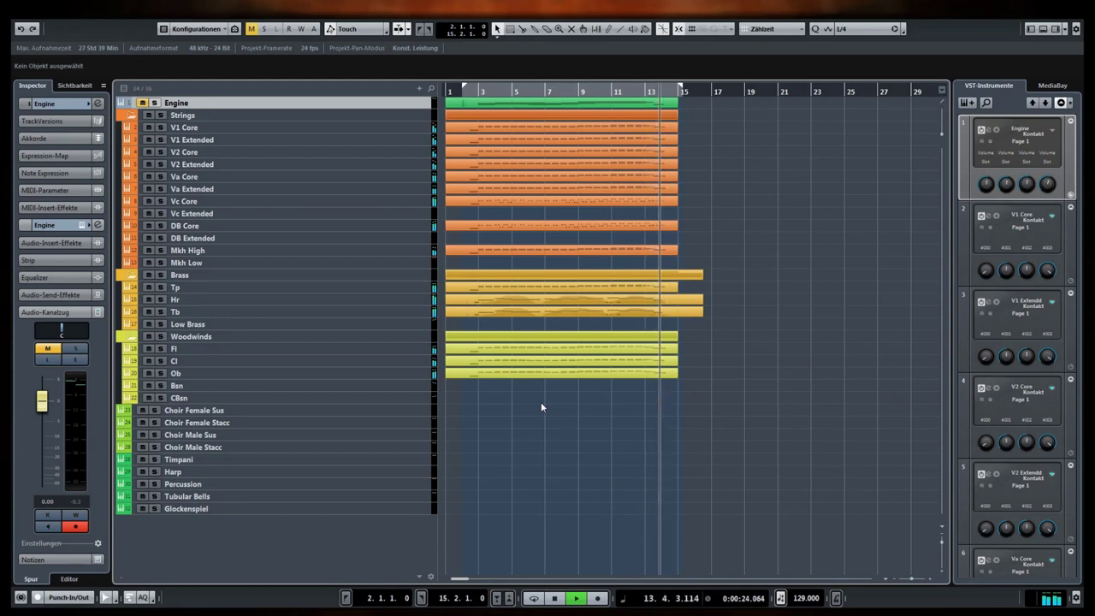
pyautogui.press('space')
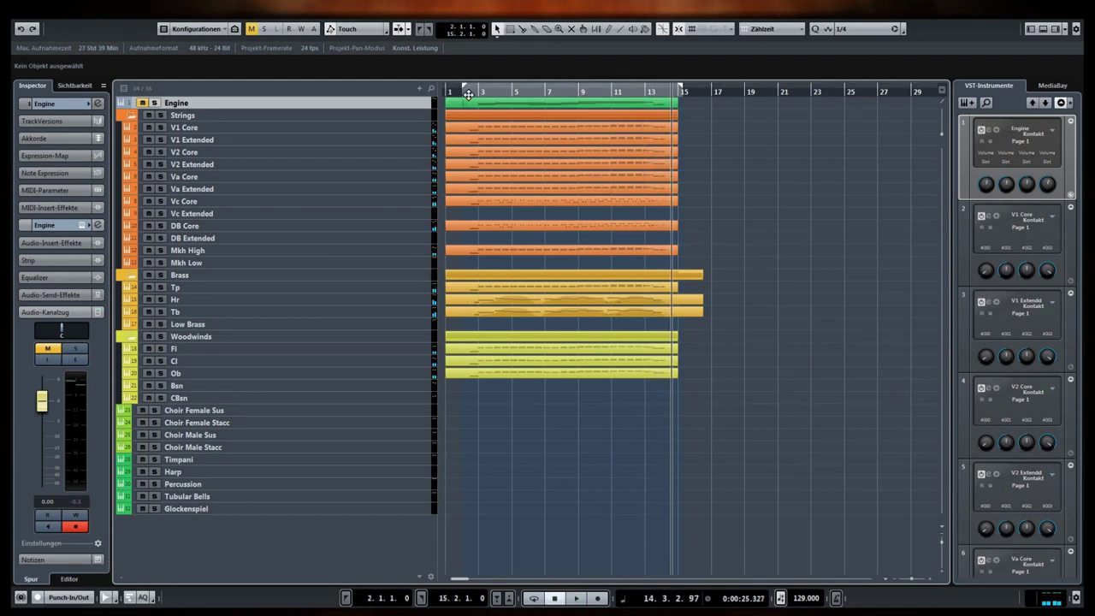
# Step: Copy the Vc Core part to the low instrument tracks, including Bsn and Timpani
pyautogui.moveTo(468, 94); pyautogui.dragTo(432, 97)
pyautogui.moveTo(491, 201); pyautogui.dragTo(472, 389)
pyautogui.moveTo(472, 388); pyautogui.dragTo(474, 459)
# Step: Lower the velocities of all notes in the Timpani part
pyautogui.doubleClick(474, 458)
pyautogui.hotkey('ctrl', 'a')
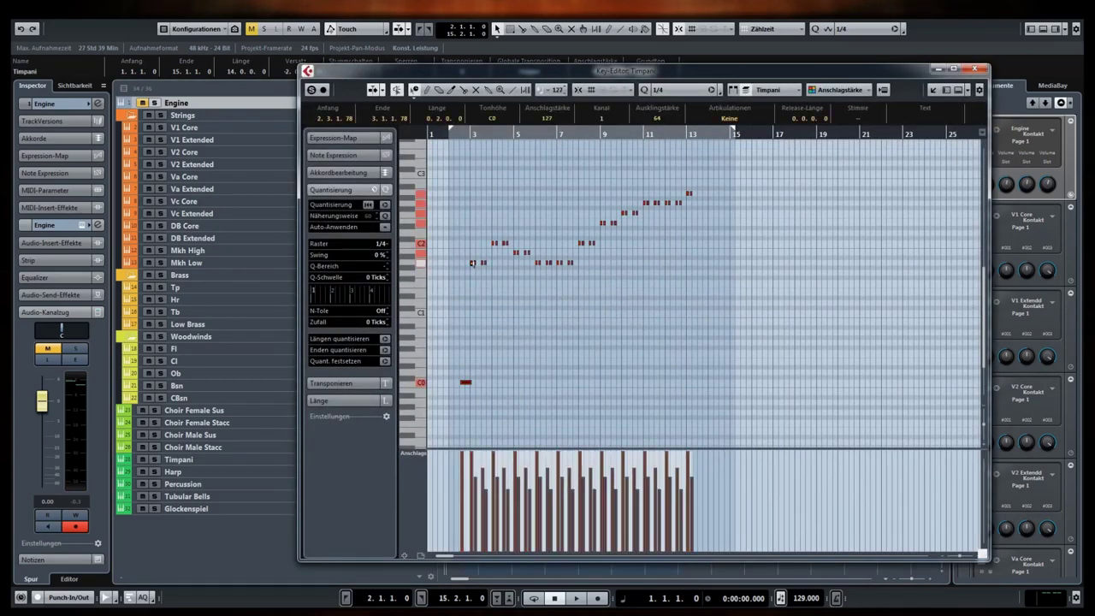
pyautogui.moveTo(575, 452); pyautogui.dragTo(575, 478)
pyautogui.press('Return')
# Step: Play the arrangement from bar 2 and inspect the Low Brass part's notes in the Key Editor
pyautogui.click(470, 91)
pyautogui.press('space')
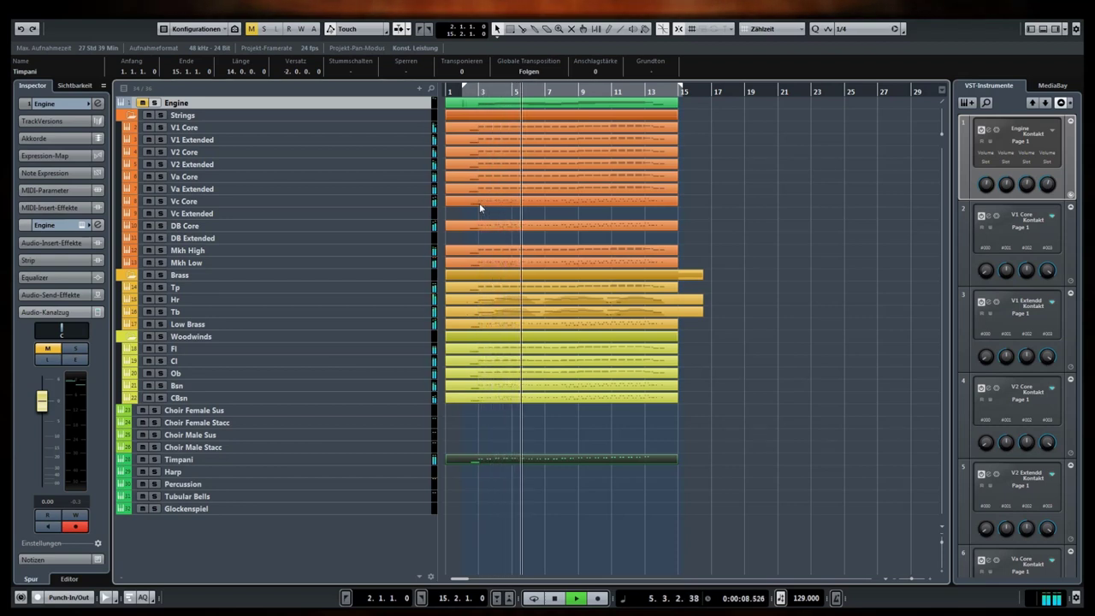
pyautogui.doubleClick(603, 324)
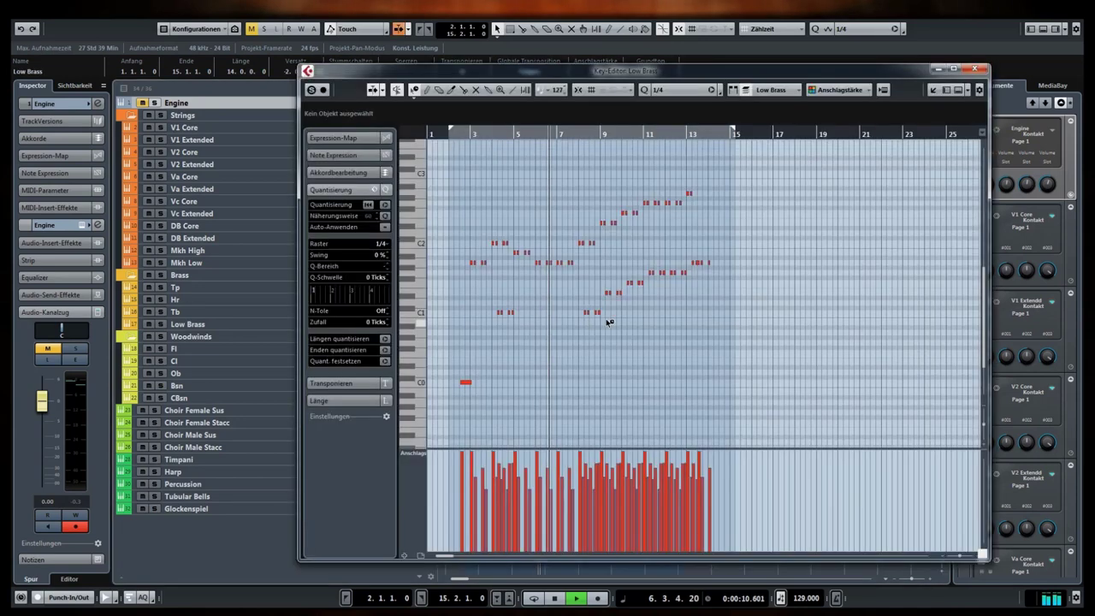
pyautogui.click(968, 70)
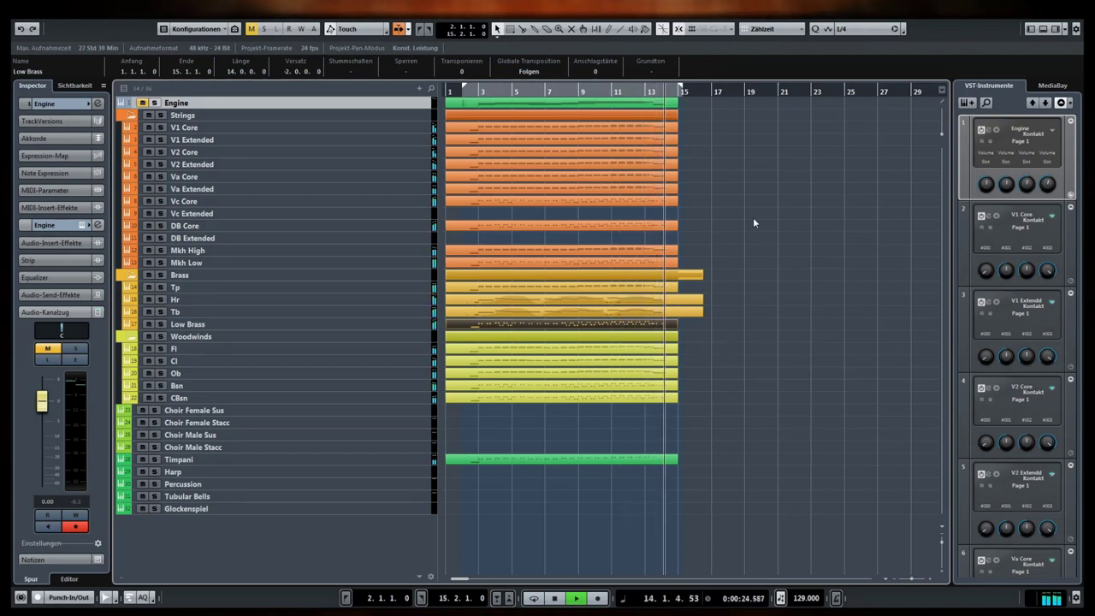
pyautogui.press('space')
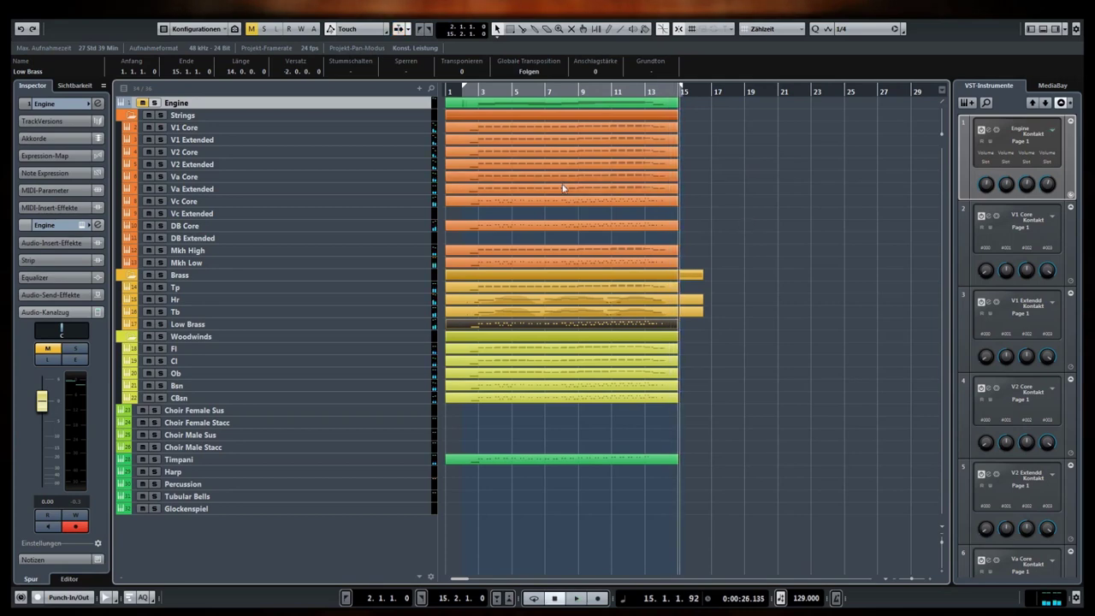
# Step: Copy the V1 Core part to the Choir Female Stacc track and open the copy in the Key Editor
pyautogui.click(485, 129)
pyautogui.moveTo(453, 328); pyautogui.dragTo(455, 421)
pyautogui.doubleClick(479, 422)
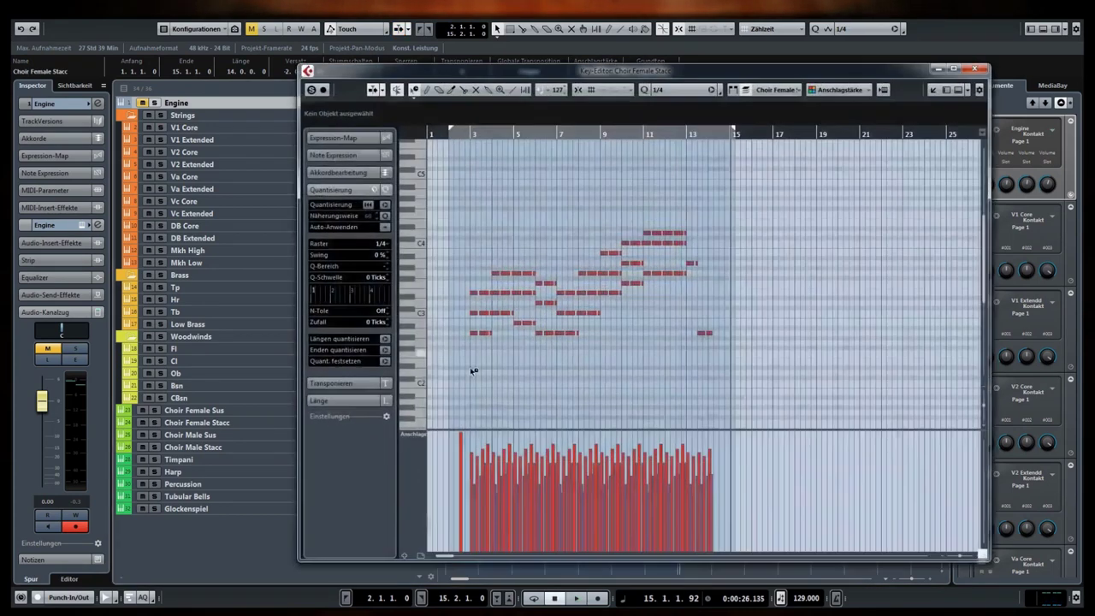
# Step: Thin out the rhythm of the Choir Female Stacc part by deleting the rapid in-between notes from bar 3 to bar 8
pyautogui.moveTo(580, 278); pyautogui.dragTo(599, 340)
pyautogui.press('Delete')
pyautogui.moveTo(697, 258); pyautogui.dragTo(719, 337)
pyautogui.press('Delete')
pyautogui.moveTo(824, 257); pyautogui.dragTo(847, 335)
pyautogui.press('Delete')
pyautogui.hscroll(5, 648, 328)
pyautogui.moveTo(490, 255); pyautogui.dragTo(513, 337)
pyautogui.moveTo(858, 315); pyautogui.dragTo(865, 341)
pyautogui.press('Delete')
pyautogui.hscroll(3, 796, 342)
pyautogui.moveTo(731, 254); pyautogui.dragTo(732, 360)
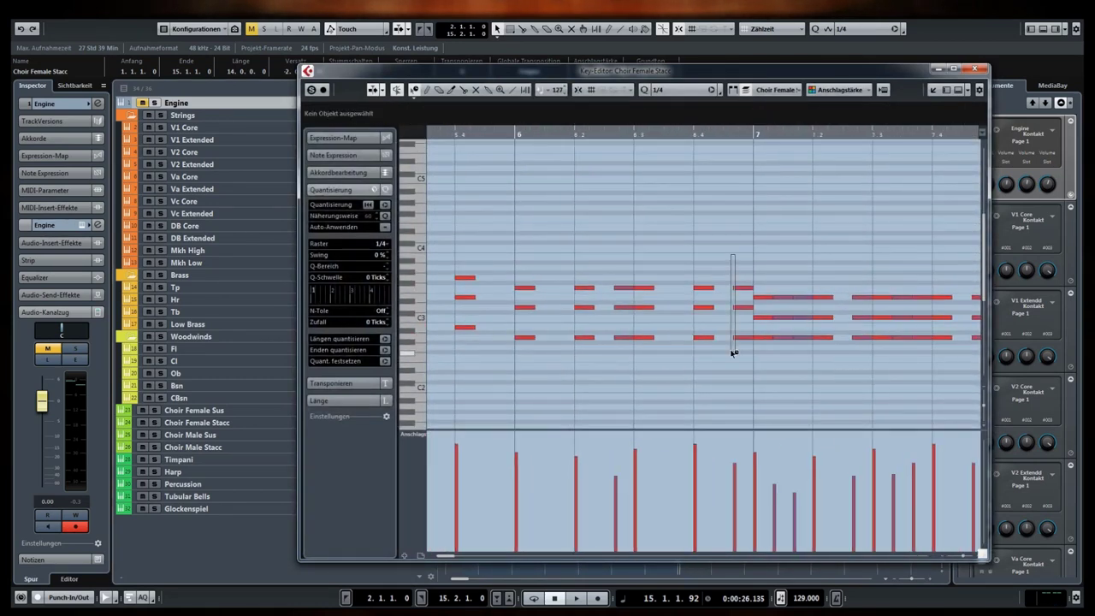
pyautogui.hscroll(8, 673, 276)
pyautogui.click(851, 305)
pyautogui.hscroll(4, 702, 283)
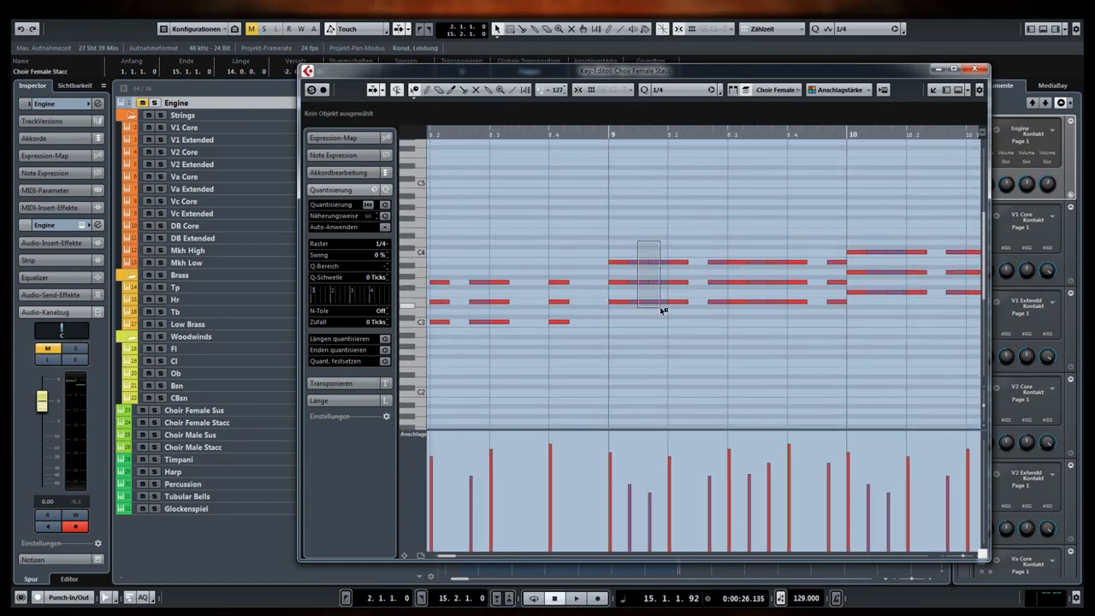
# Step: Delete the rapid in-between notes from bar 9 to the end of the Choir Female Stacc part
pyautogui.moveTo(585, 255); pyautogui.dragTo(609, 313)
pyautogui.press('Delete')
pyautogui.moveTo(704, 255); pyautogui.dragTo(729, 313)
pyautogui.press('Delete')
pyautogui.moveTo(782, 255); pyautogui.dragTo(790, 313)
pyautogui.press('Delete')
pyautogui.hscroll(3, 701, 299)
pyautogui.moveTo(597, 257)
pyautogui.mouseDown()
pyautogui.moveTo(633, 316)
pyautogui.moveTo(662, 328)
pyautogui.mouseUp()
pyautogui.hscroll(3, 736, 334)
pyautogui.press('Delete')
pyautogui.moveTo(757, 364); pyautogui.dragTo(783, 394)
pyautogui.press('Delete')
pyautogui.moveTo(834, 366); pyautogui.dragTo(894, 394)
pyautogui.press('Delete')
# Step: Draw a rising and falling series of short low notes beneath the choir chords, starting on C0 at bar 3
pyautogui.press('Return')
pyautogui.hotkey('ctrl', 'e')
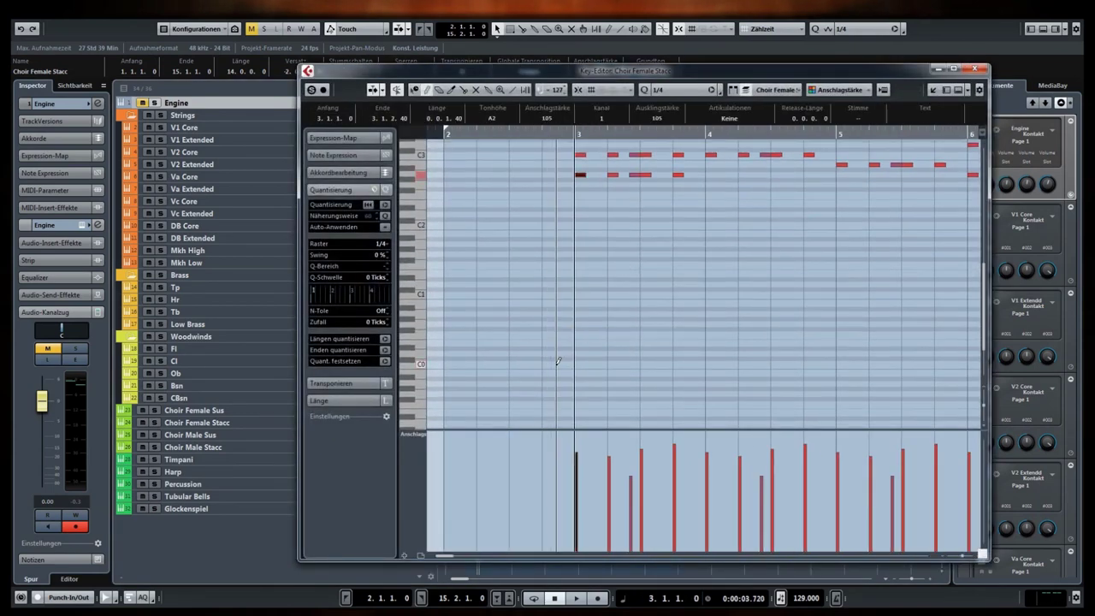
pyautogui.click(577, 384)
pyautogui.click(599, 373)
pyautogui.click(612, 360)
pyautogui.click(646, 353)
pyautogui.click(679, 346)
pyautogui.click(710, 353)
pyautogui.click(731, 360)
pyautogui.click(744, 373)
pyautogui.click(776, 379)
# Step: Copy the series of low notes and paste it at bar 5
pyautogui.rightClick(765, 340)
pyautogui.click(798, 358)
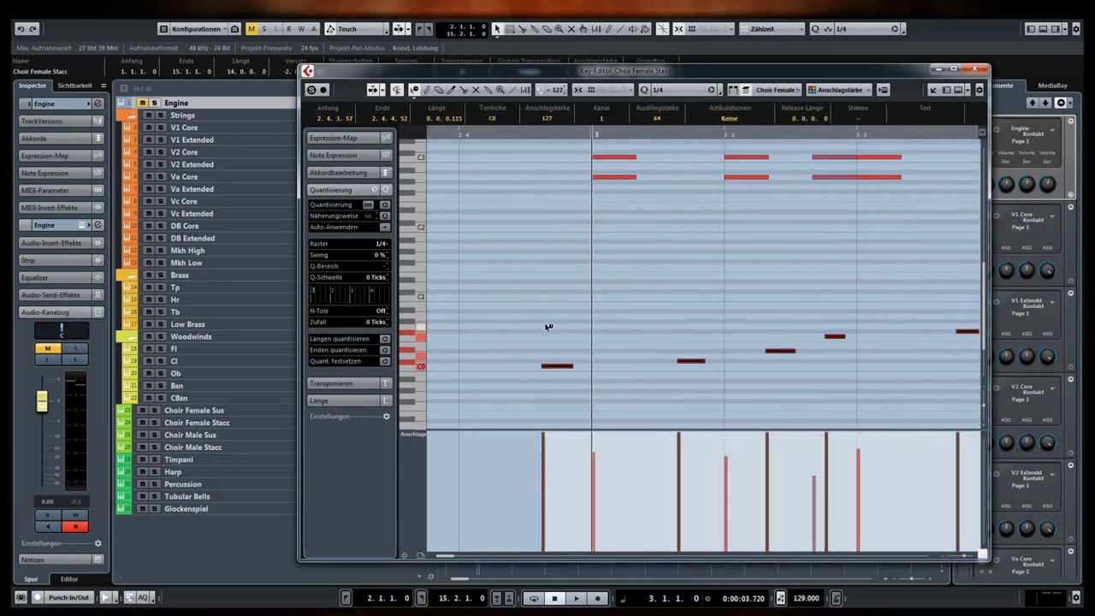
pyautogui.scroll(-3, 546, 327)
pyautogui.click(883, 135)
pyautogui.hotkey('ctrl', 'v')
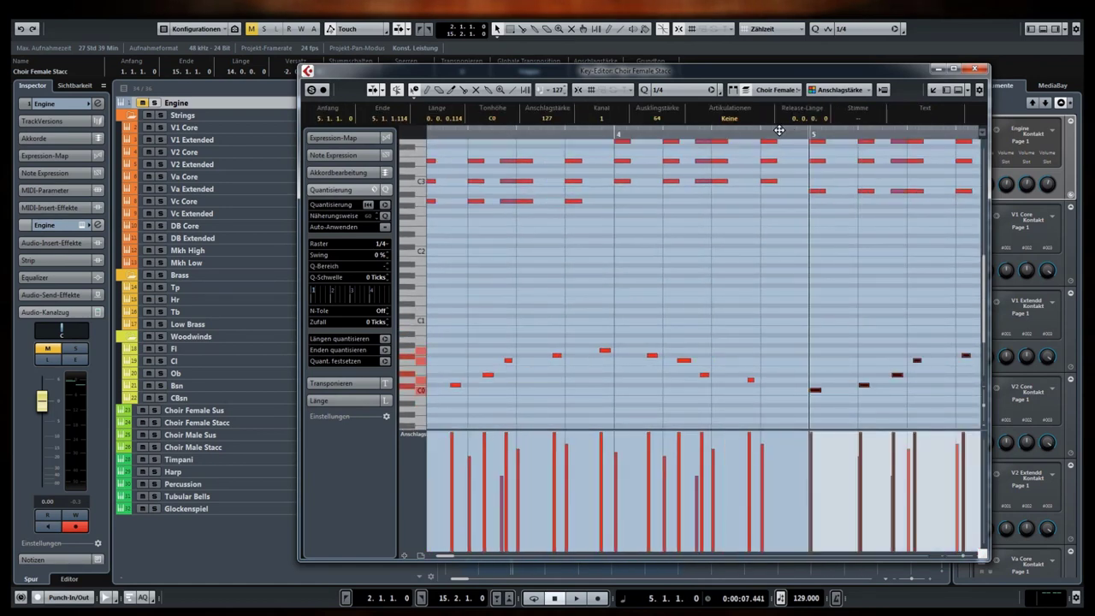
# Step: Paste the low-note series every two bars through the rest of the Choir Female Stacc part
pyautogui.click(793, 132)
pyautogui.hotkey('ctrl', 'l')
pyautogui.click(843, 133)
pyautogui.hotkey('ctrl', 'v')
pyautogui.click(842, 133)
pyautogui.hotkey('ctrl', 'v')
pyautogui.click(816, 133)
pyautogui.hotkey('ctrl', 'v')
pyautogui.press('g')
pyautogui.press('g')
pyautogui.press('g')
pyautogui.moveTo(809, 133); pyautogui.dragTo(831, 141)
pyautogui.hotkey('ctrl', 'v')
pyautogui.press('g')
pyautogui.press('g')
pyautogui.press('g')
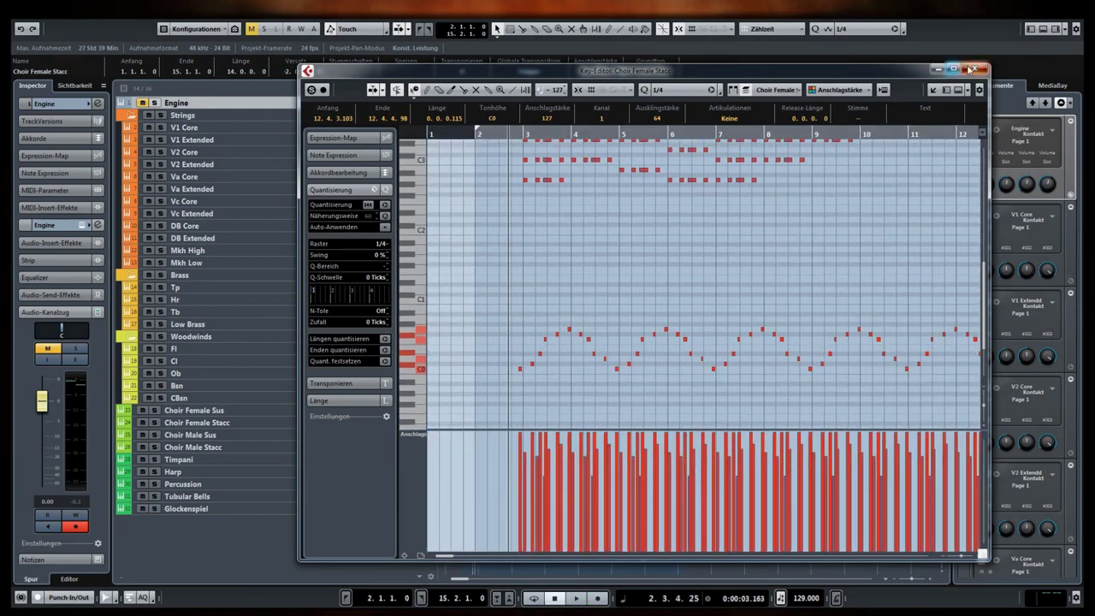
# Step: Copy the Choir Female Stacc part to the Choir Male Stacc track and check the copy's notes in the Key Editor
pyautogui.click(974, 69)
pyautogui.moveTo(500, 421); pyautogui.dragTo(499, 430)
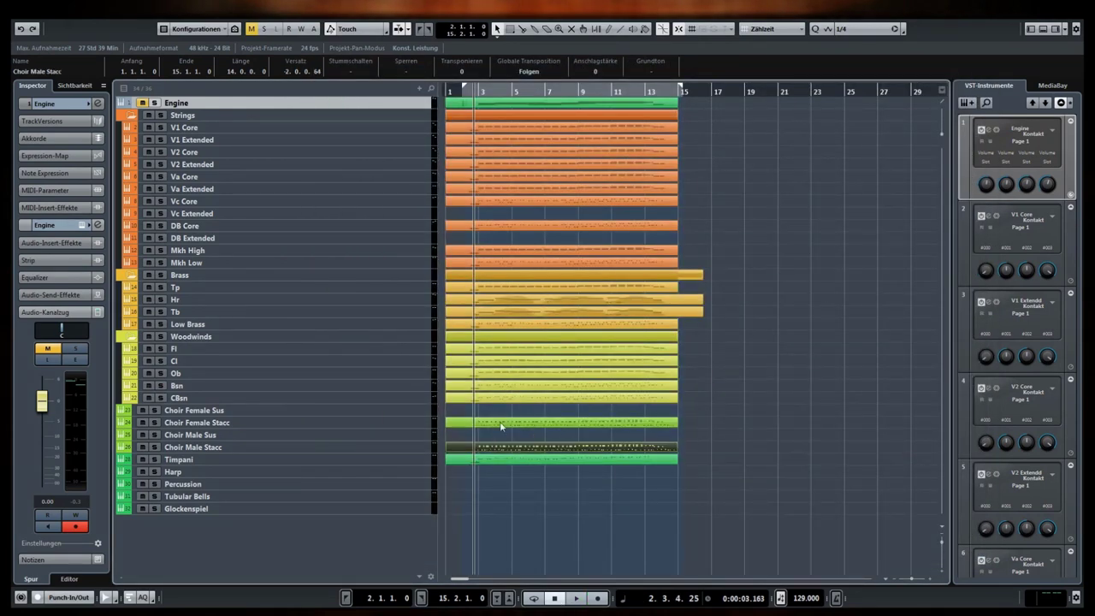
pyautogui.doubleClick(495, 439)
pyautogui.scroll(1, 742, 220)
pyautogui.hscroll(1, 743, 220)
pyautogui.press('g')
pyautogui.press('g')
pyautogui.click(975, 70)
# Step: Select the chord notes of the Choir Male Stacc part in the Key Editor, audition it and play the arrangement from bar 2
pyautogui.doubleClick(494, 447)
pyautogui.scroll(2, 694, 213)
pyautogui.moveTo(818, 155); pyautogui.dragTo(432, 353)
pyautogui.press('space')
pyautogui.press('space')
pyautogui.click(975, 69)
pyautogui.click(468, 91)
pyautogui.press('space')
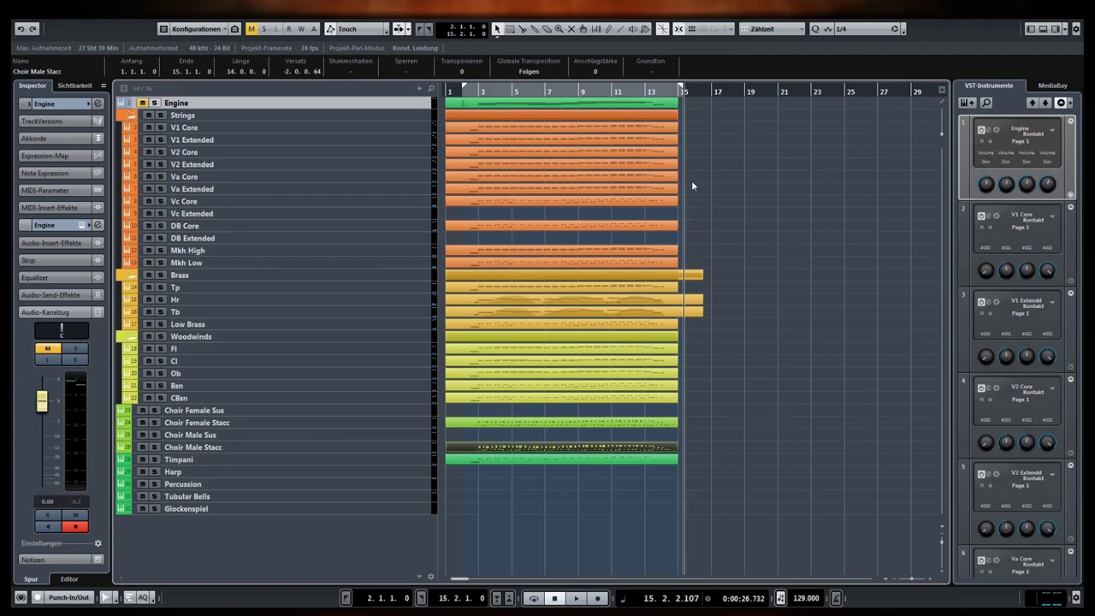
# Step: Split the Hr and Tb parts at bar 15 and delete their overhanging ends
pyautogui.click(687, 277)
pyautogui.keyDown('alt'); pyautogui.click(682, 275); pyautogui.keyUp('alt')
pyautogui.moveTo(703, 242); pyautogui.dragTo(695, 283)
pyautogui.press('Delete')
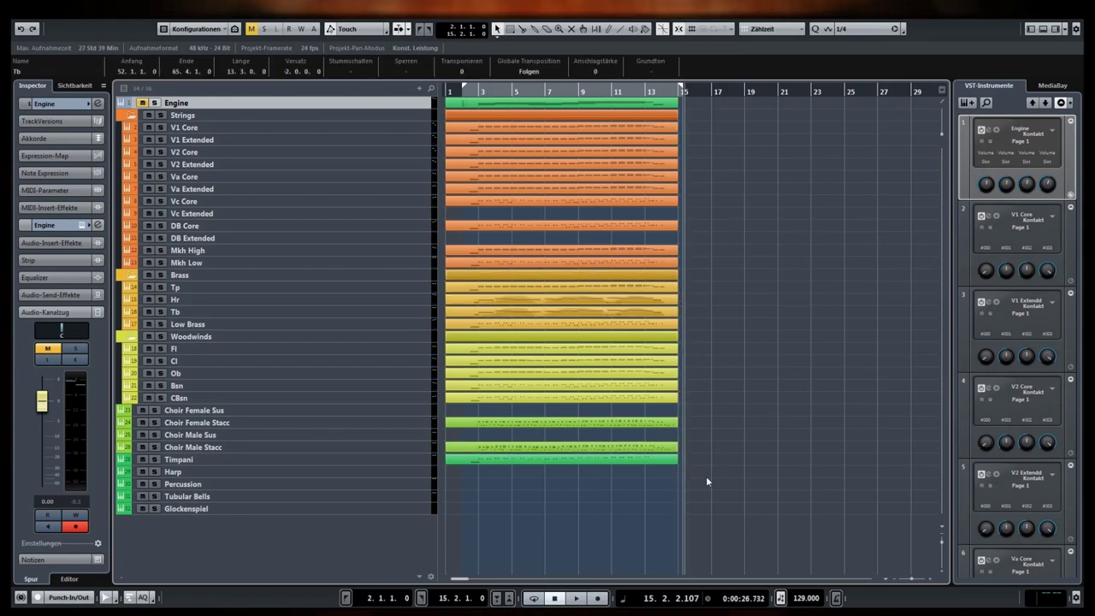